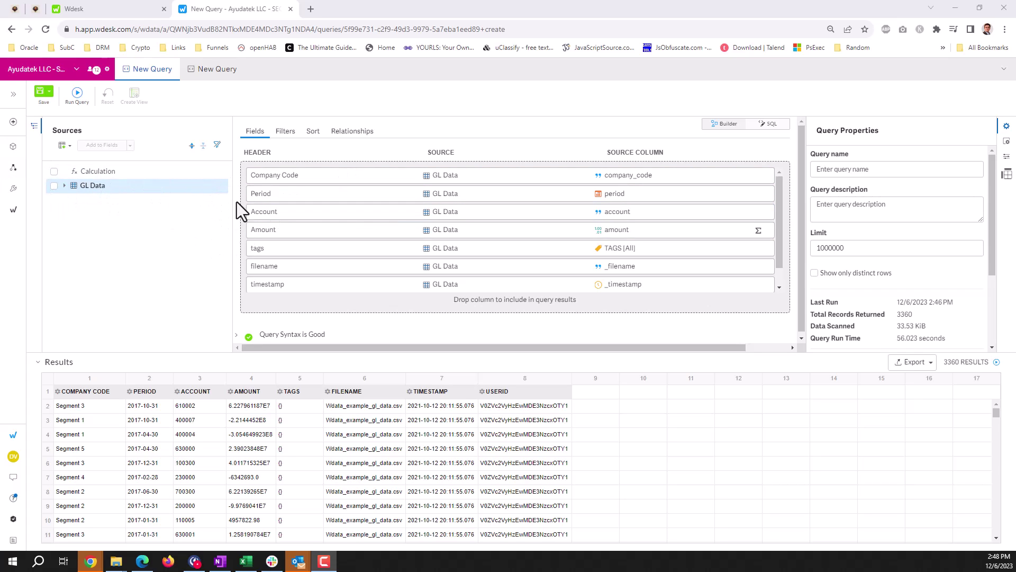
- Drop a Calculation item into the GL Data query's fields, creating an empty Calculation_1 row
drag(89, 175, 282, 178)
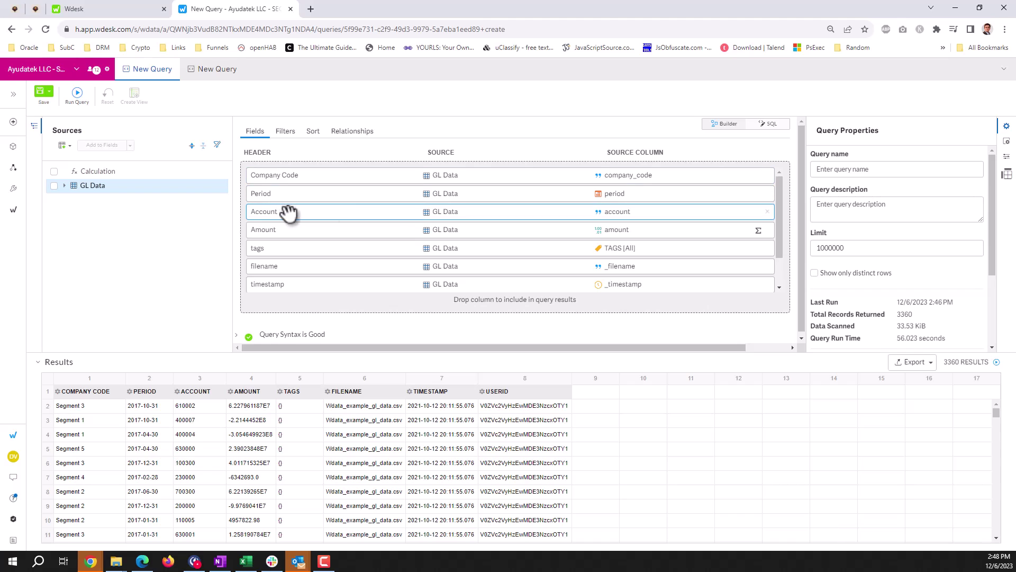
scroll(373, 278, down, 2)
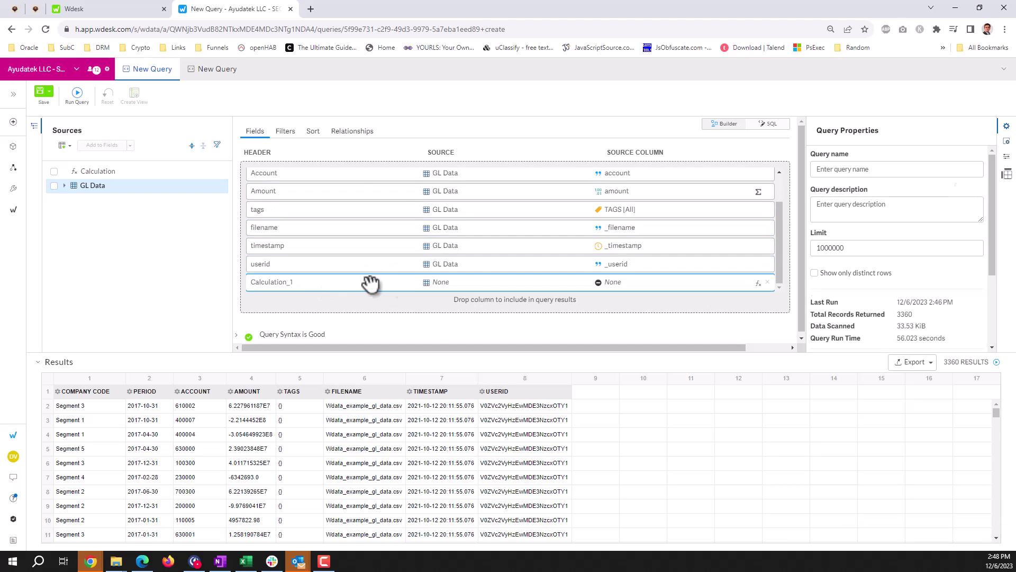
- Rename the Calculation_1 header to CompanyCode-Account
click(370, 283)
double_click(868, 170)
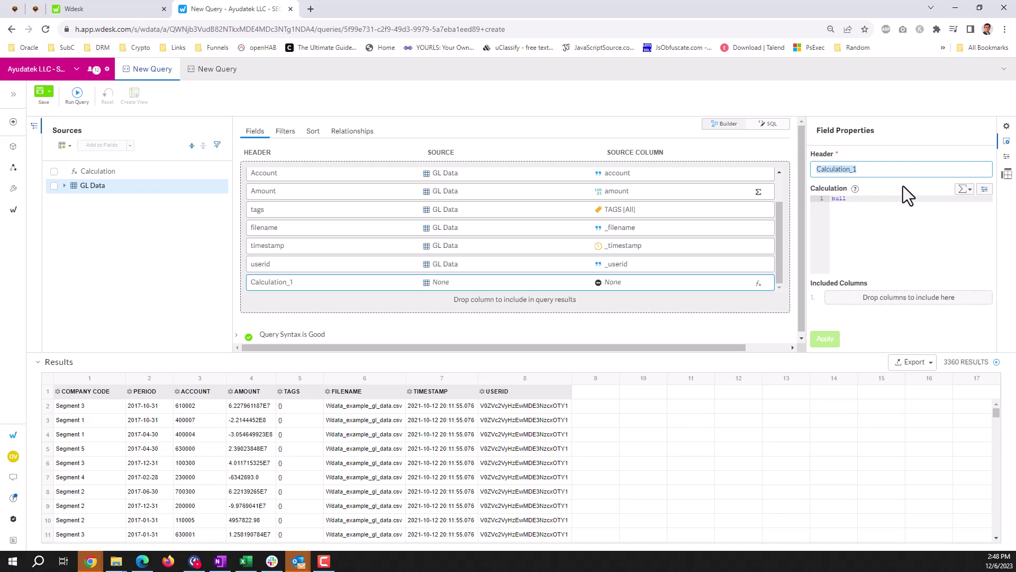
text(CompanyCode-Account)
click(881, 201)
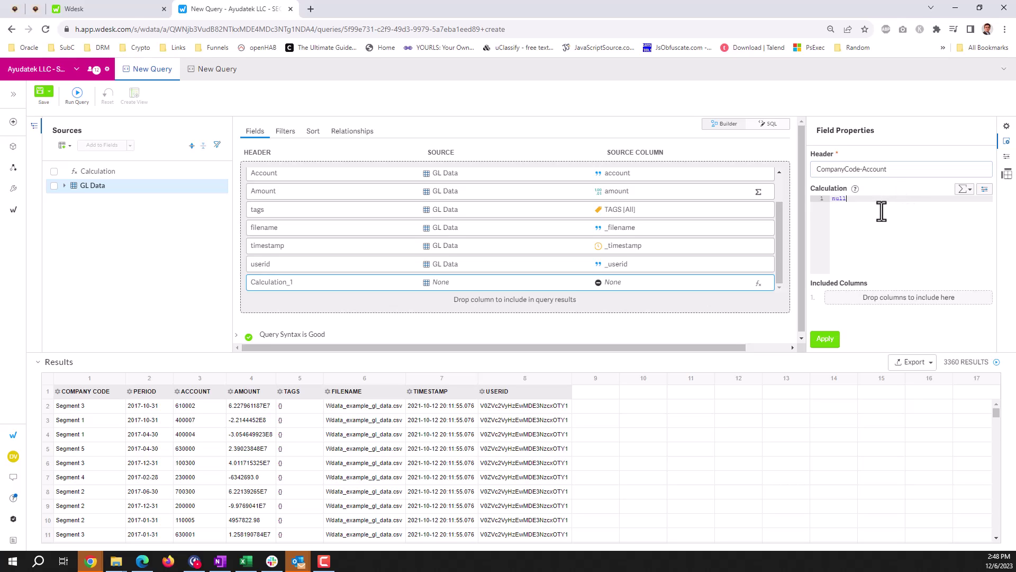
- Add GL Data's COMPANY CODE and ACCOUNT columns to the field's Included Columns
click(65, 186)
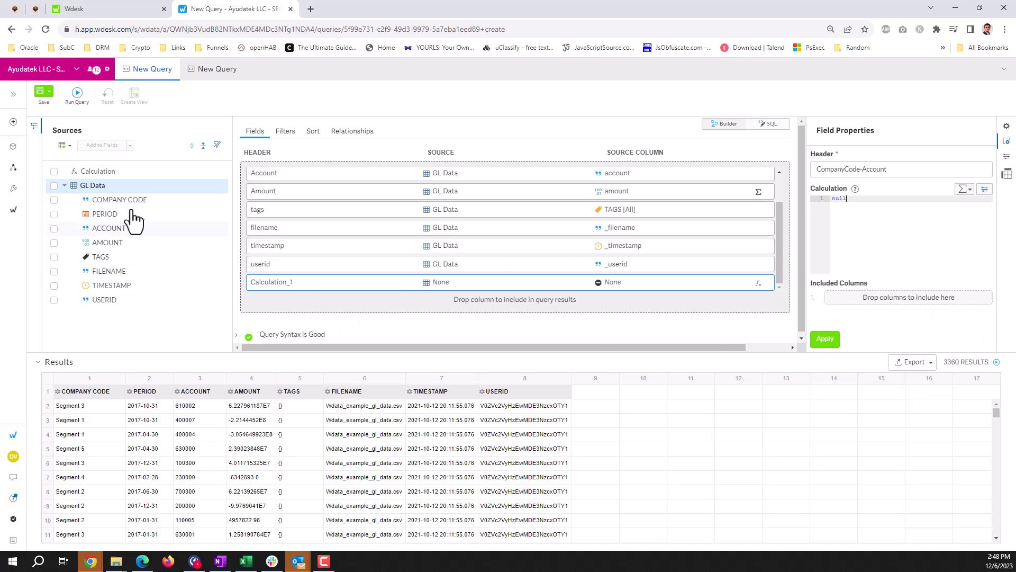
drag(127, 202, 902, 303)
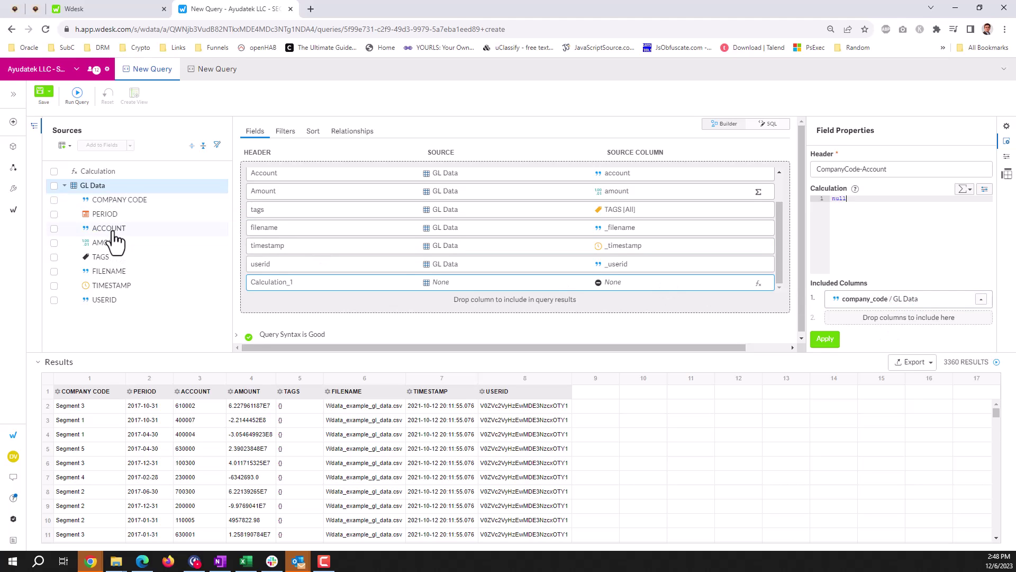
drag(113, 232, 873, 323)
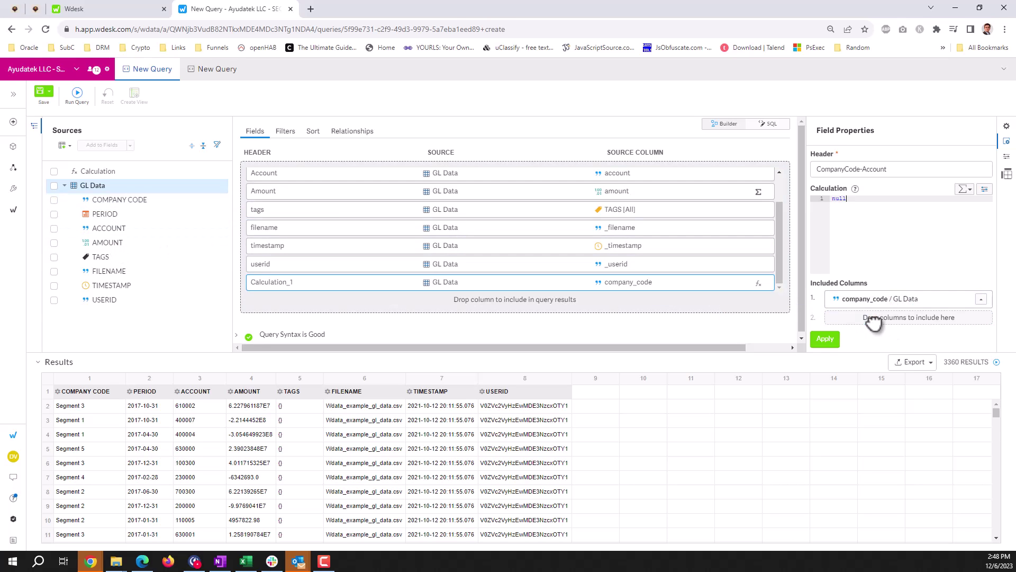
- Insert the CONCAT string function into the CompanyCode-Account formula
click(964, 189)
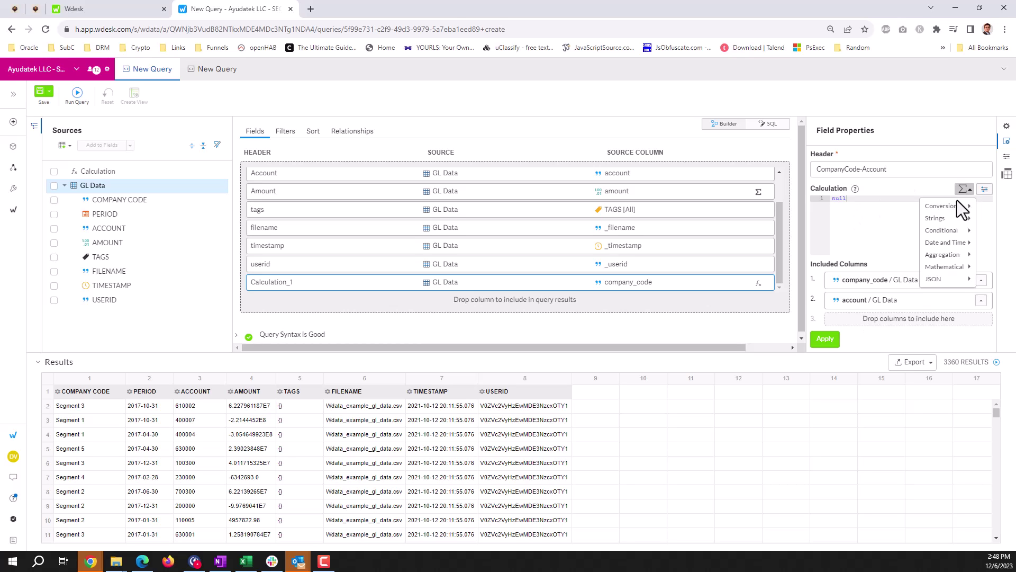
mouse_move(940, 219)
click(882, 218)
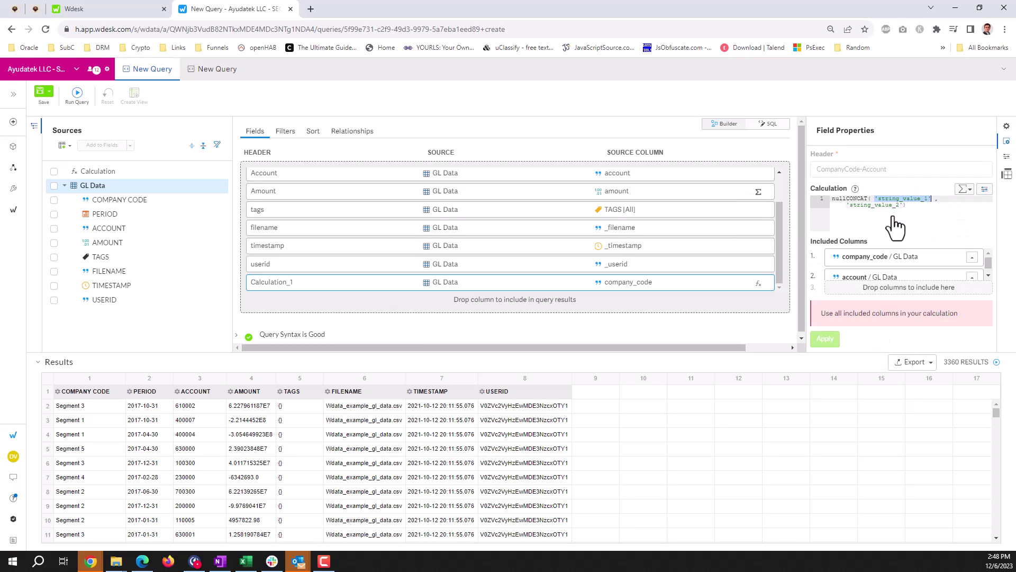
click(869, 198)
key(BackSpace)
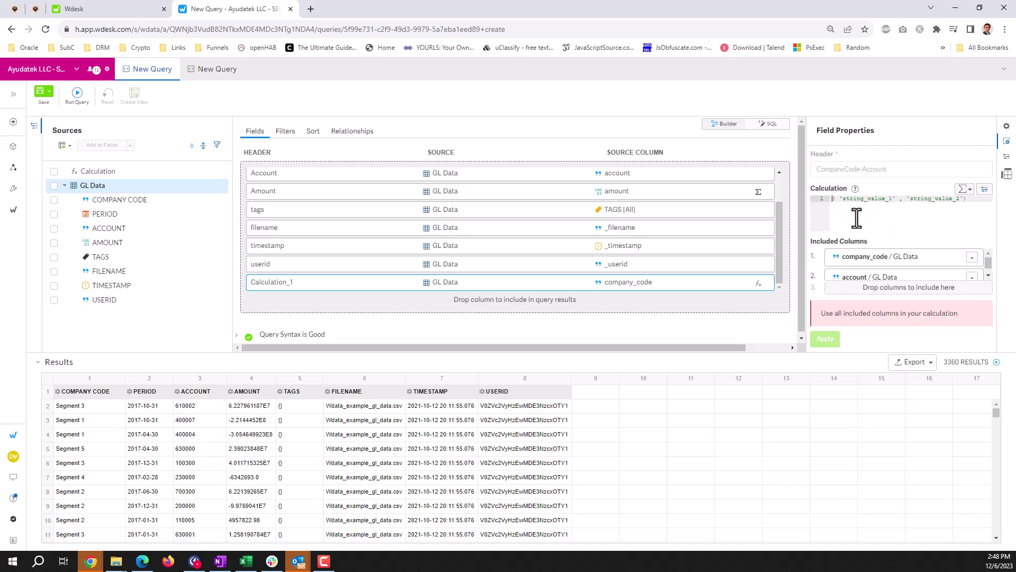
text(CONCAT)
- Set the CONCAT arguments to {1} and {2} and apply the calculation
drag(861, 199, 917, 201)
text({)
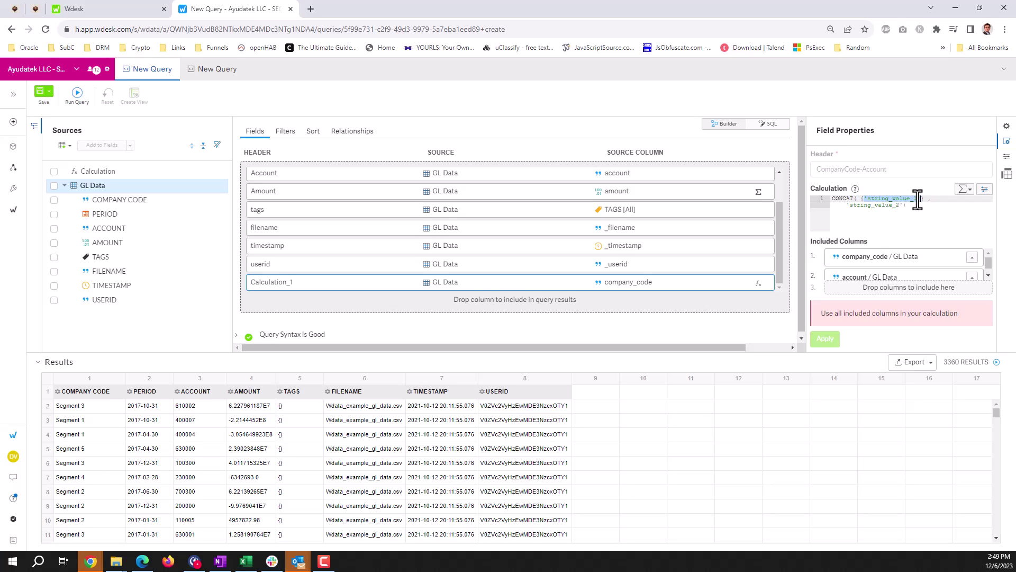
text(1)
drag(881, 201, 938, 202)
click(894, 279)
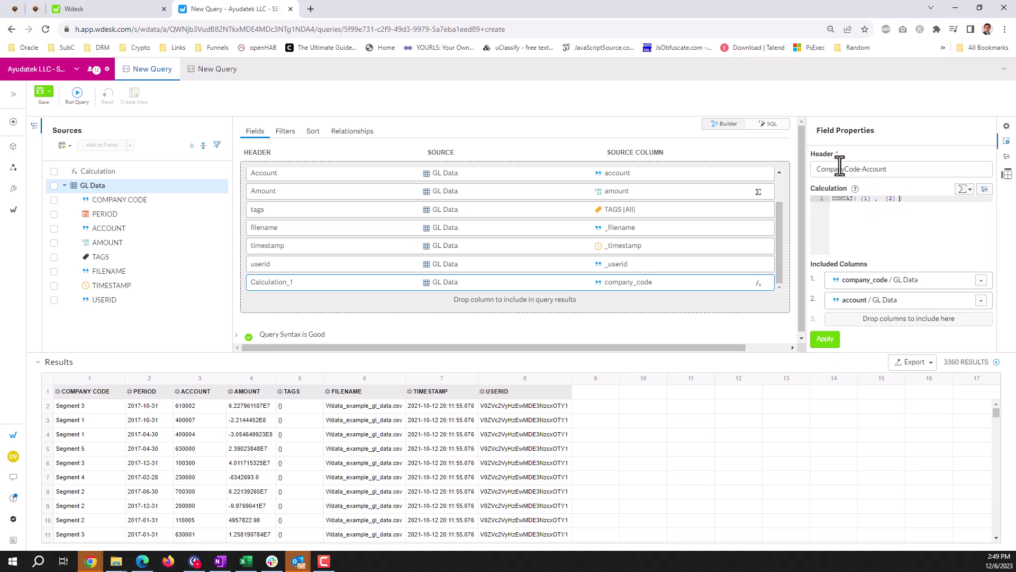
click(824, 342)
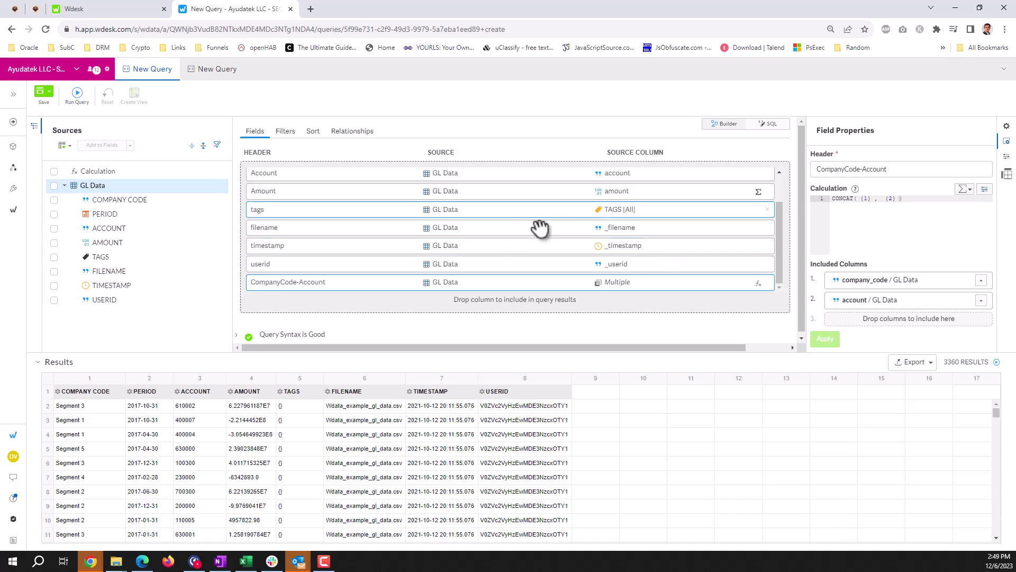
- Rerun the query to get 3360 results with the new COMPANYCODE-ACCOUNT column
click(77, 96)
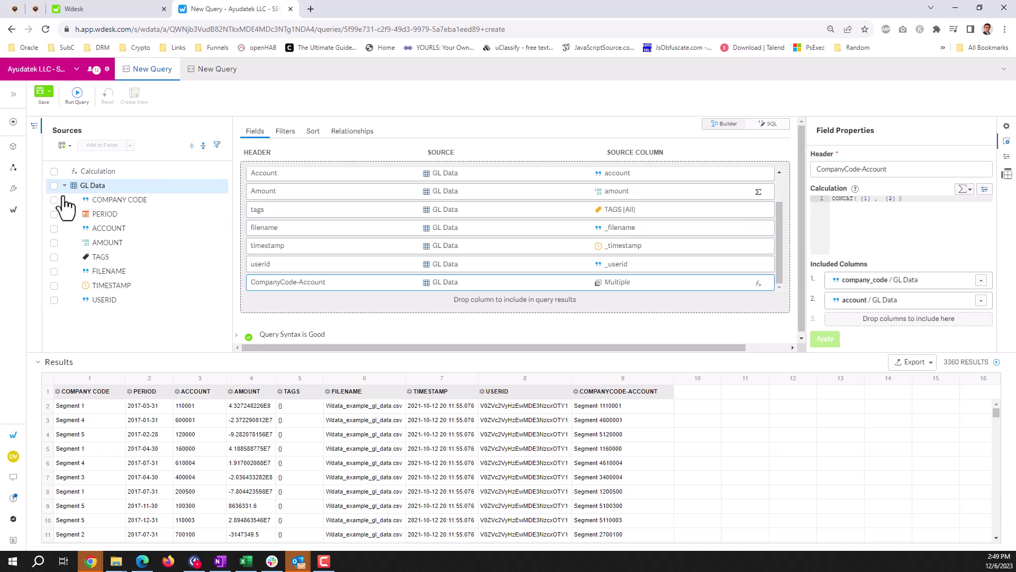
- Add another calculated field, rename its header for Month, and include the PERIOD column
drag(102, 178, 376, 283)
click(342, 284)
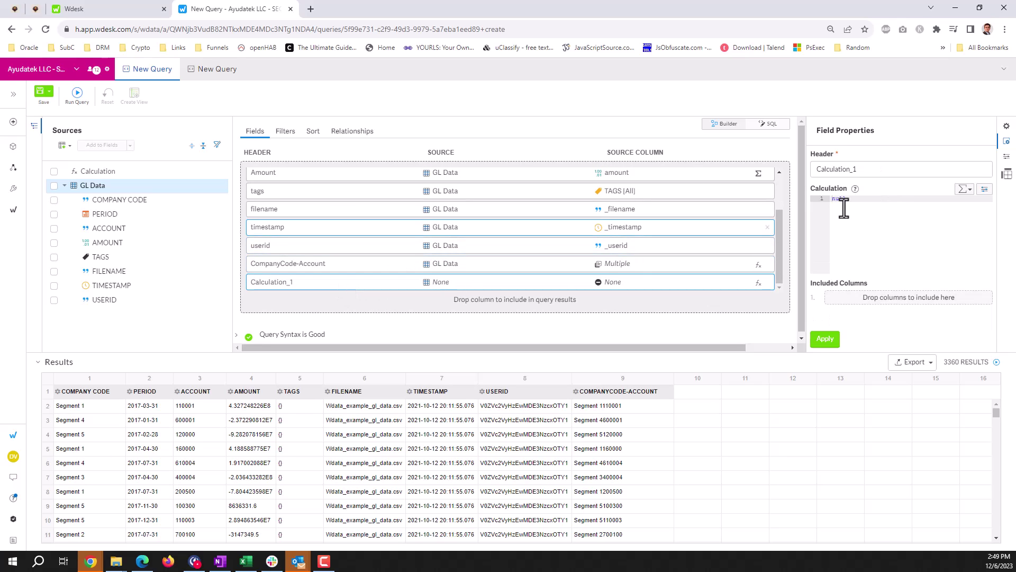
drag(865, 170, 827, 169)
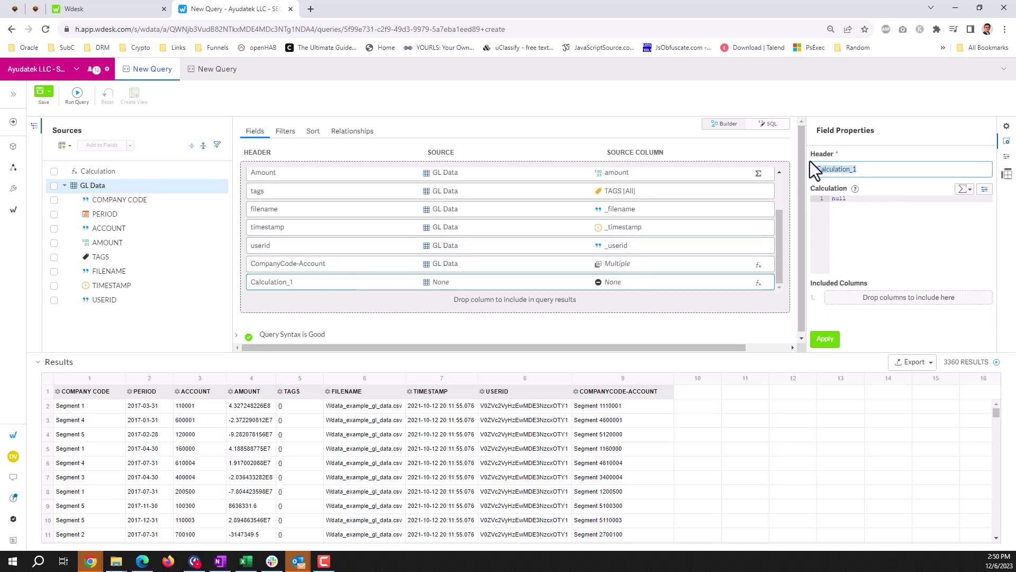
text(Par)
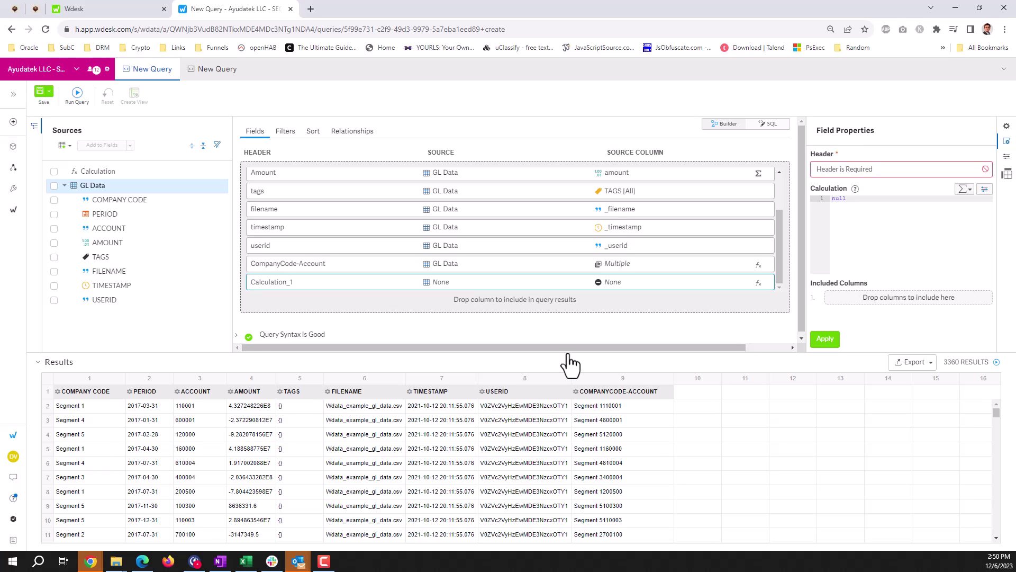
text(Month)
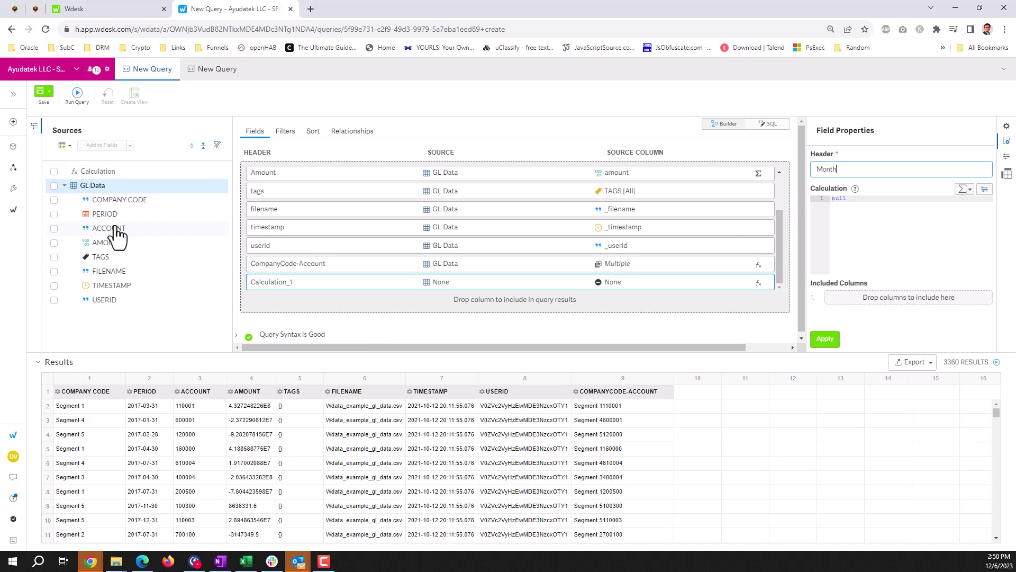
drag(103, 215, 922, 302)
- Replace the null formula with MONTH({1}) on the period column and apply it
drag(887, 205, 829, 196)
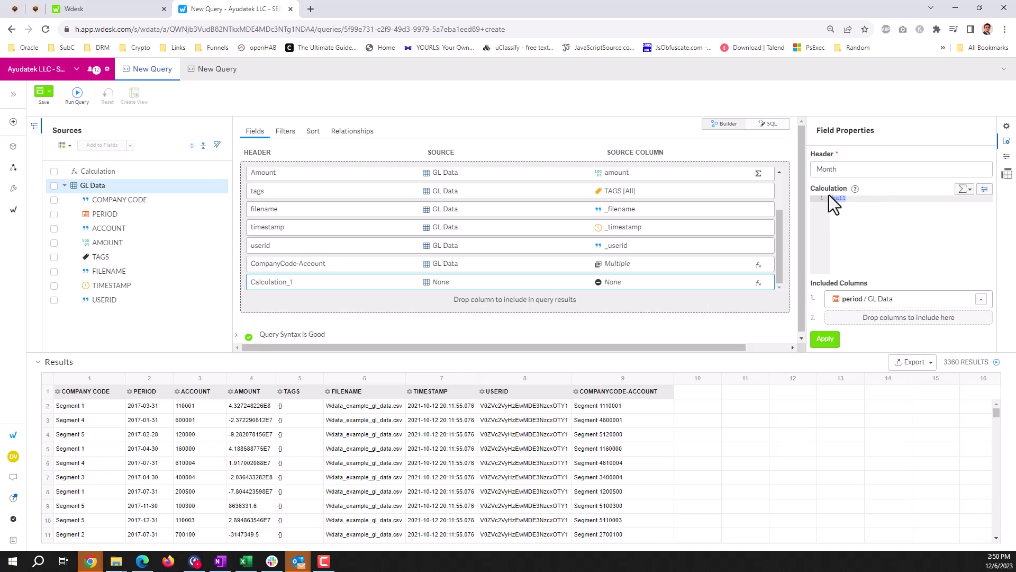
key(BackSpace)
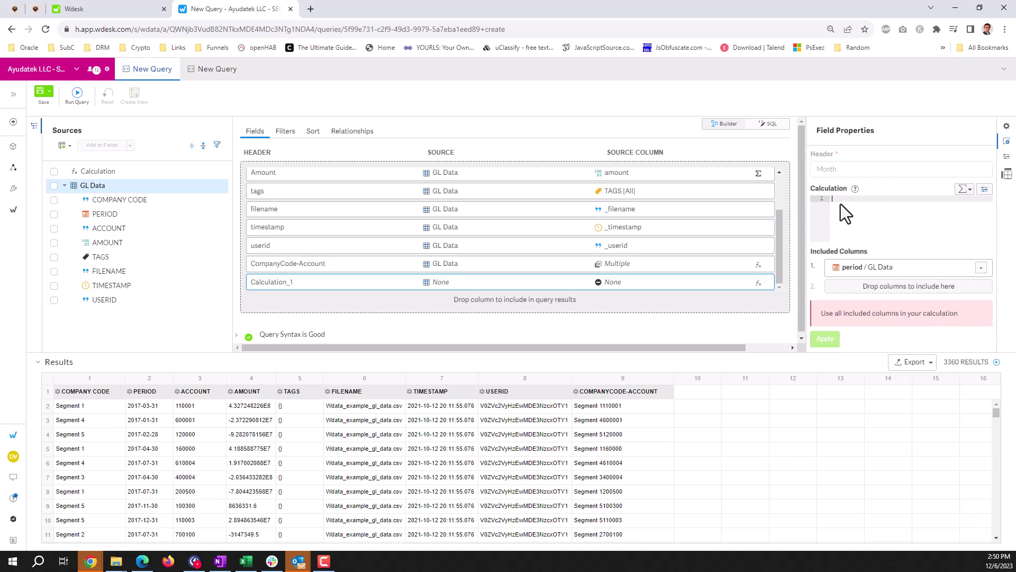
click(962, 189)
mouse_move(946, 245)
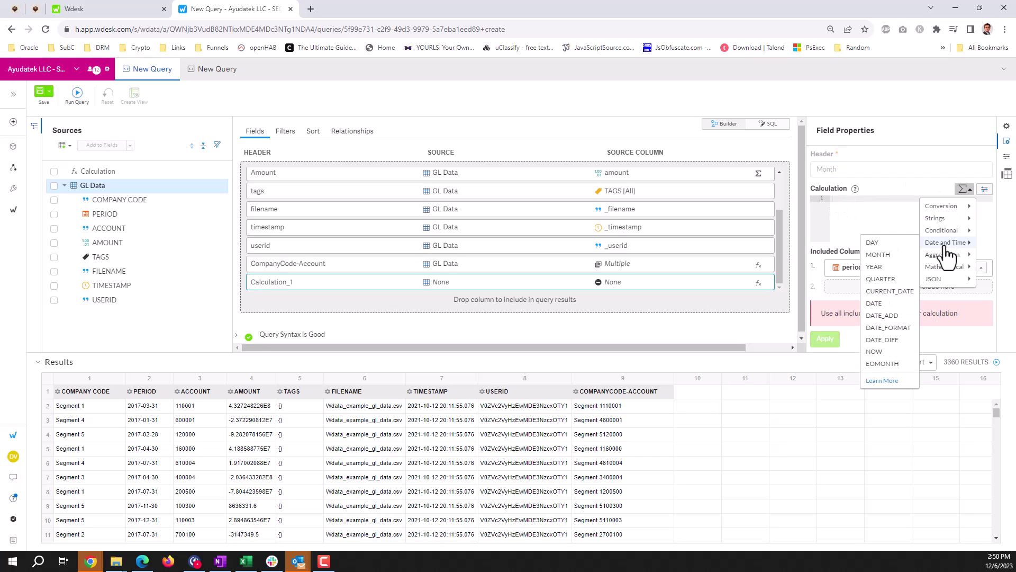
click(879, 255)
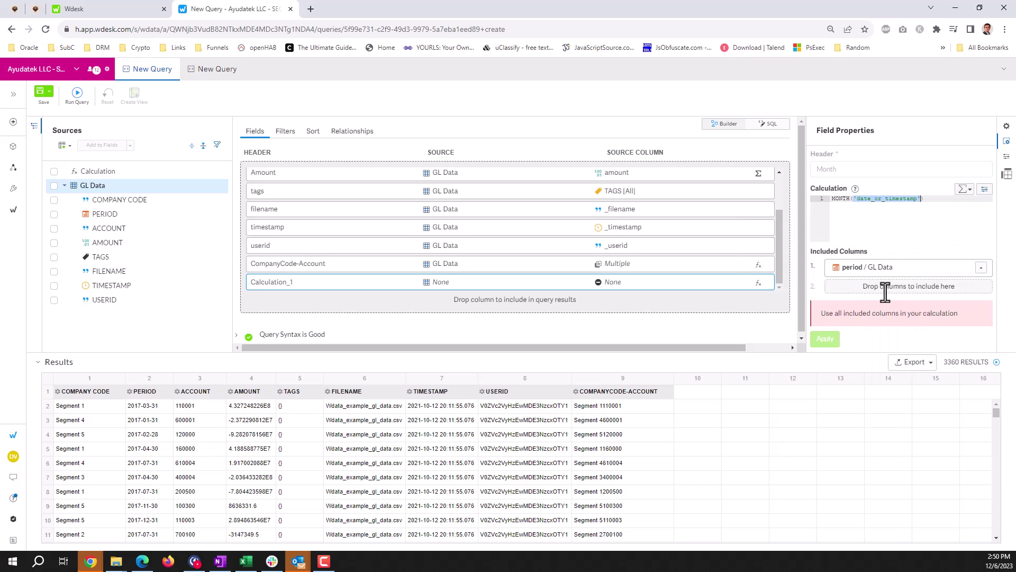
click(839, 269)
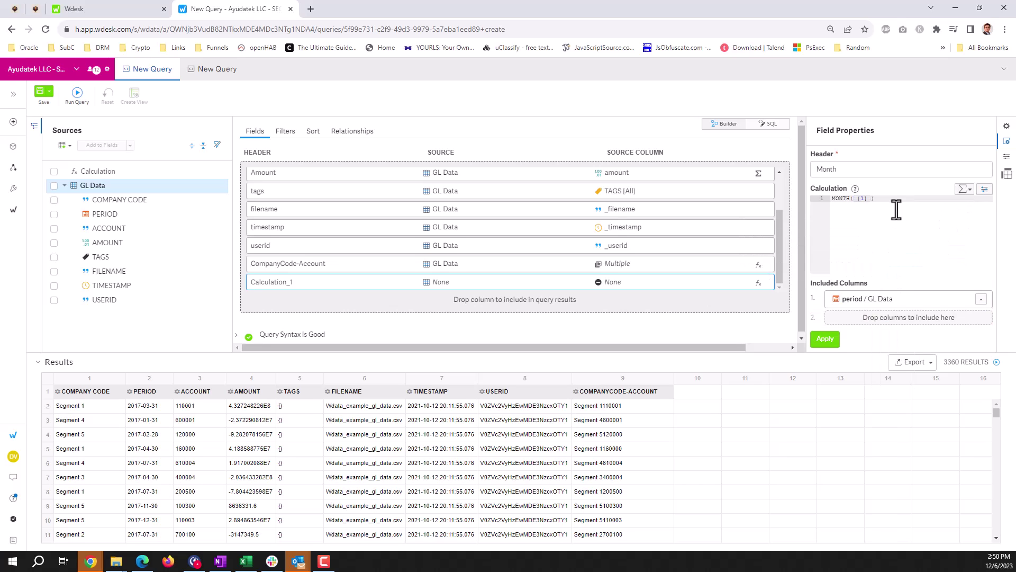
click(827, 341)
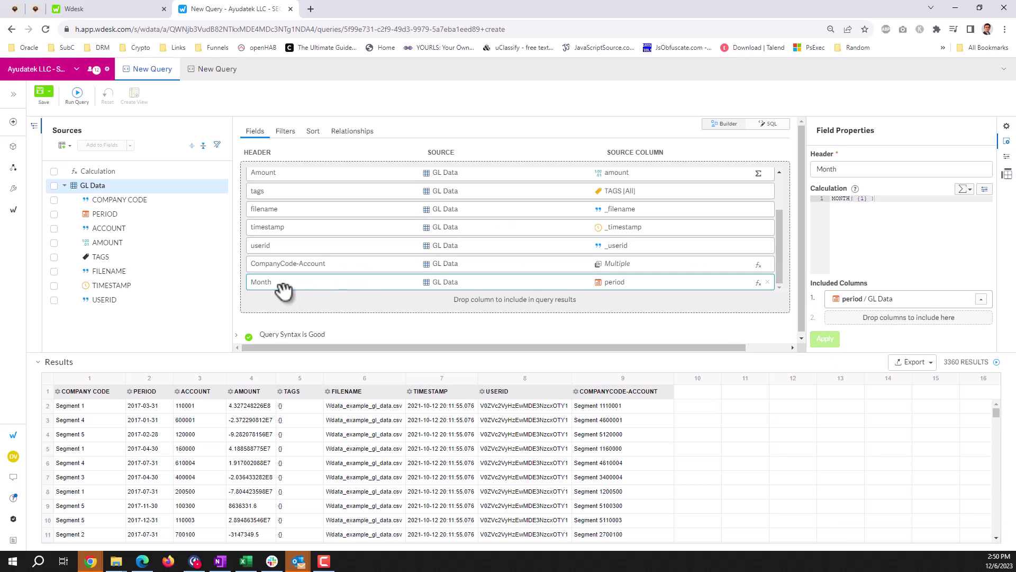
- Add a new calculated field and include GL Data's PERIOD column in it
click(96, 171)
drag(169, 219, 295, 301)
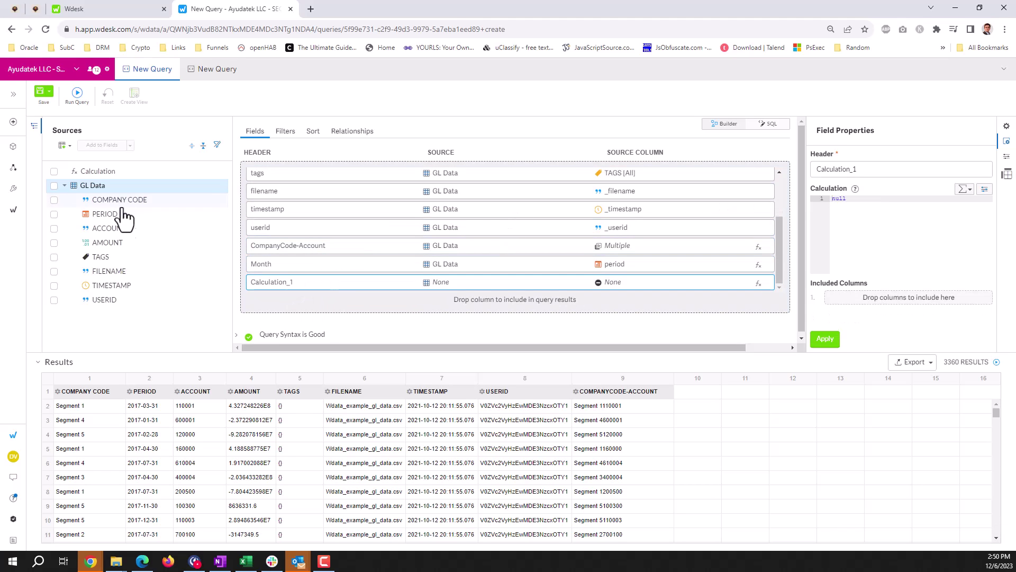
drag(103, 214, 896, 265)
drag(874, 199, 807, 199)
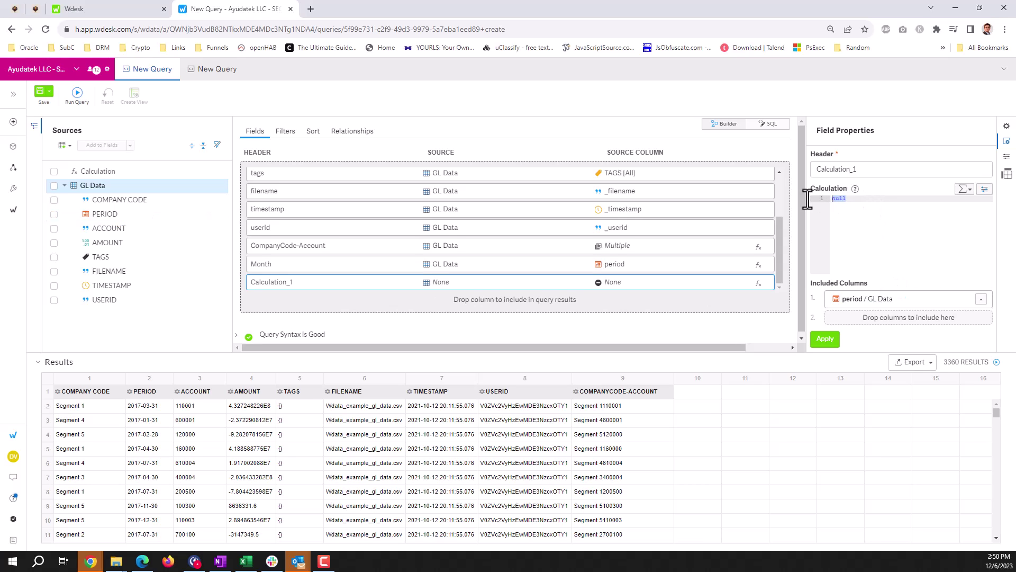
- Set the formula to YEAR({1}) on the period column and apply it
click(962, 189)
click(952, 242)
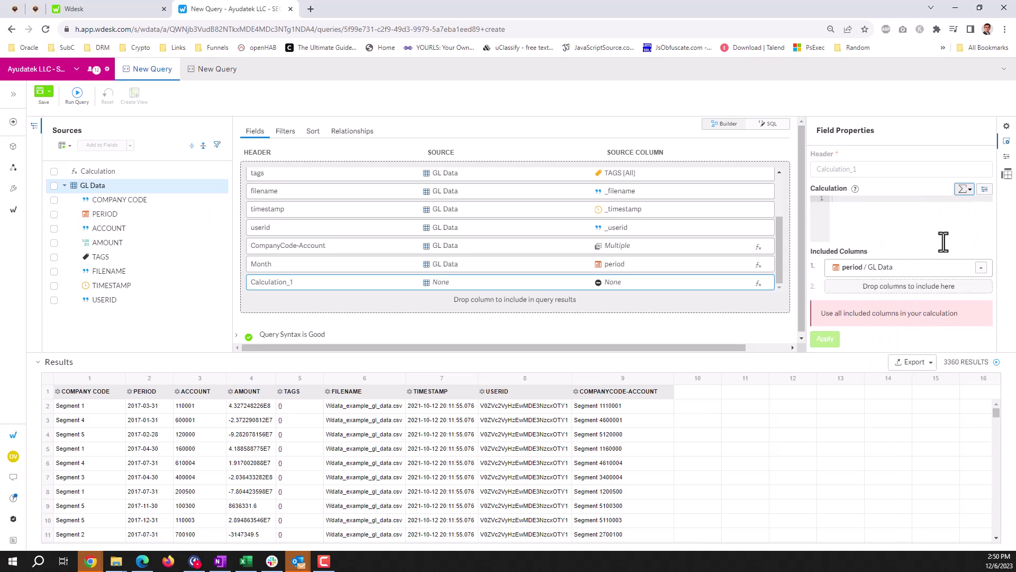
click(963, 189)
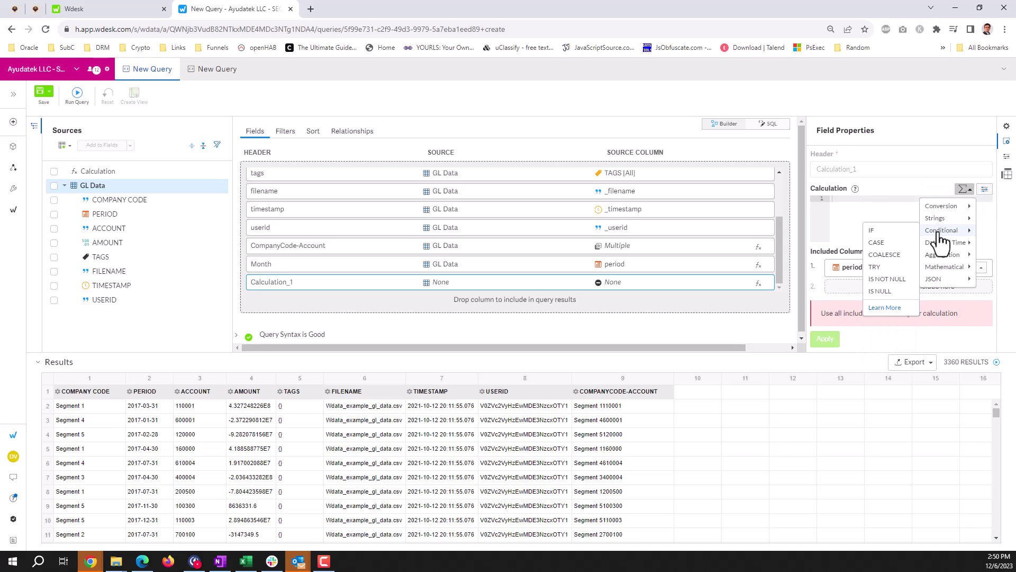
mouse_move(945, 243)
click(875, 267)
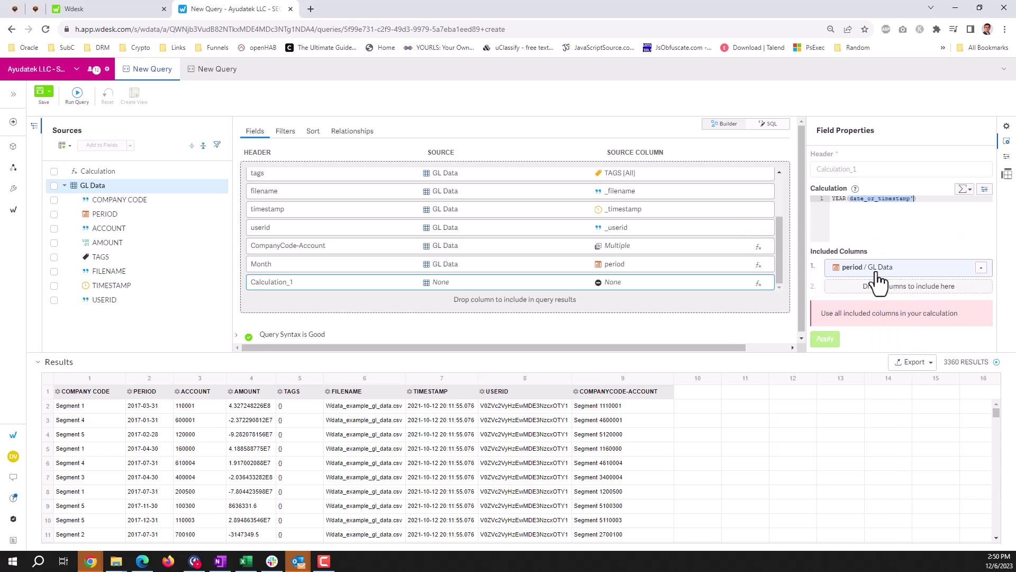
click(876, 275)
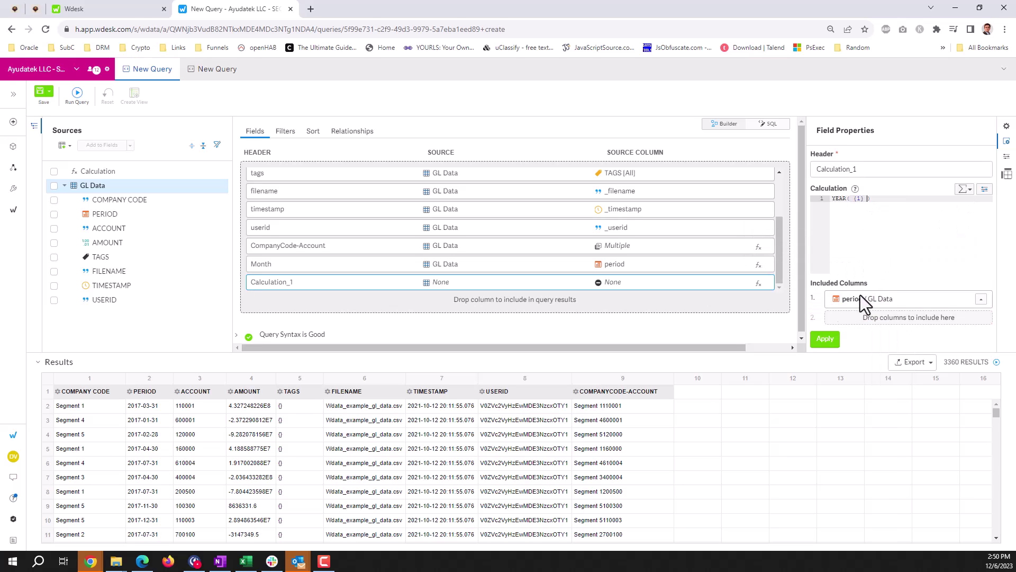
click(824, 340)
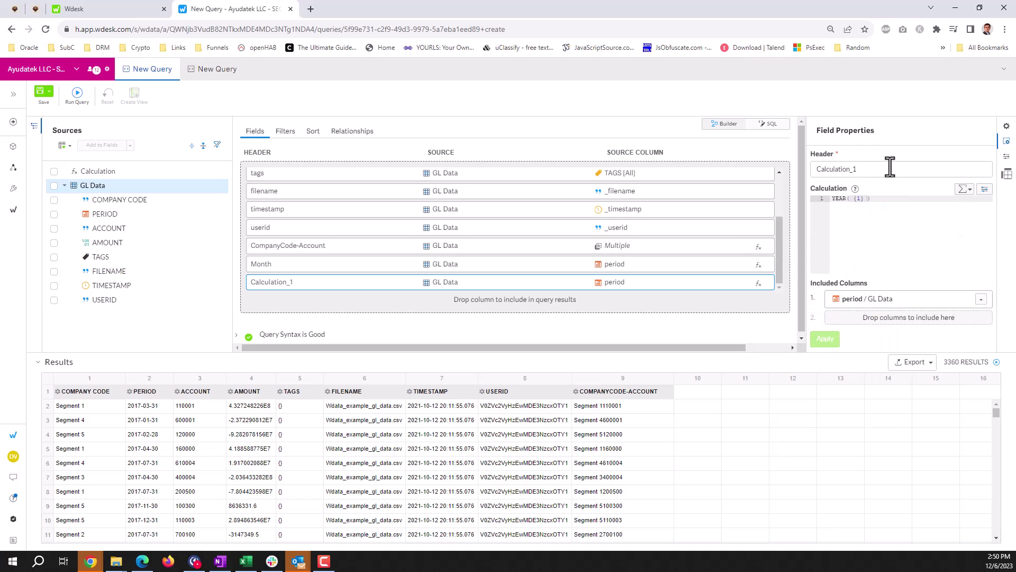
- Rename the field's header to Year and apply the change
drag(889, 167, 799, 164)
text(Year)
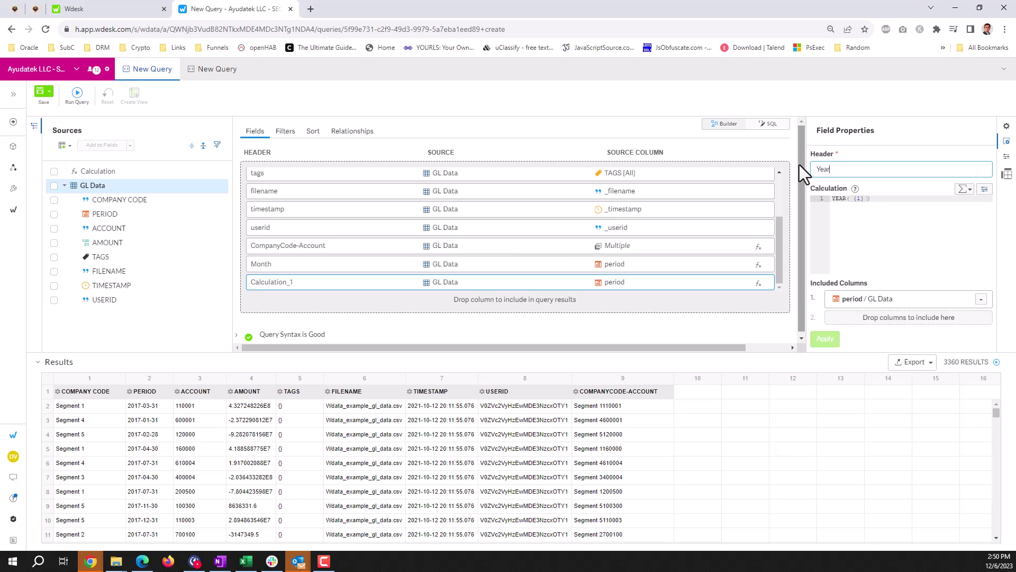
click(920, 220)
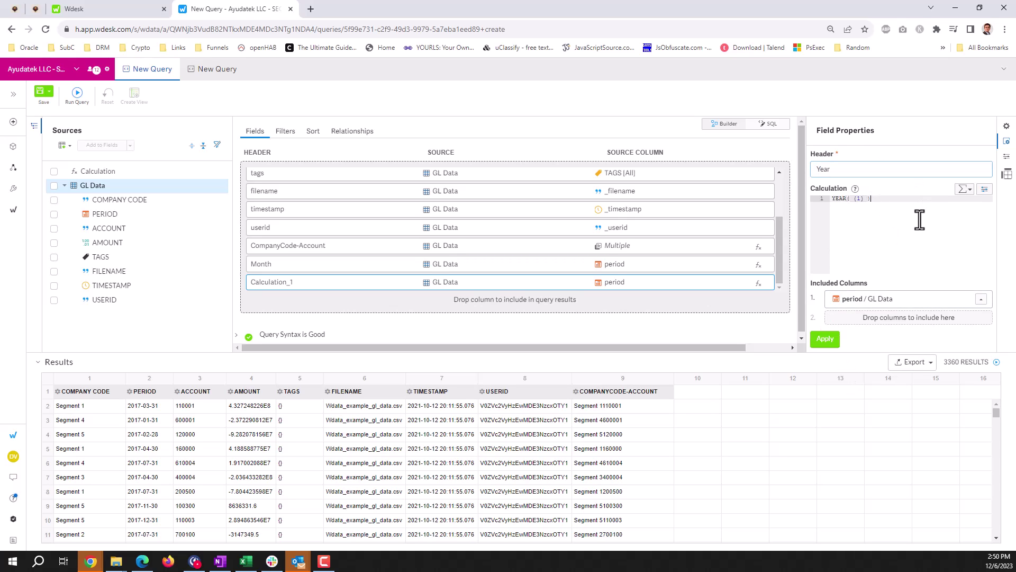
click(824, 340)
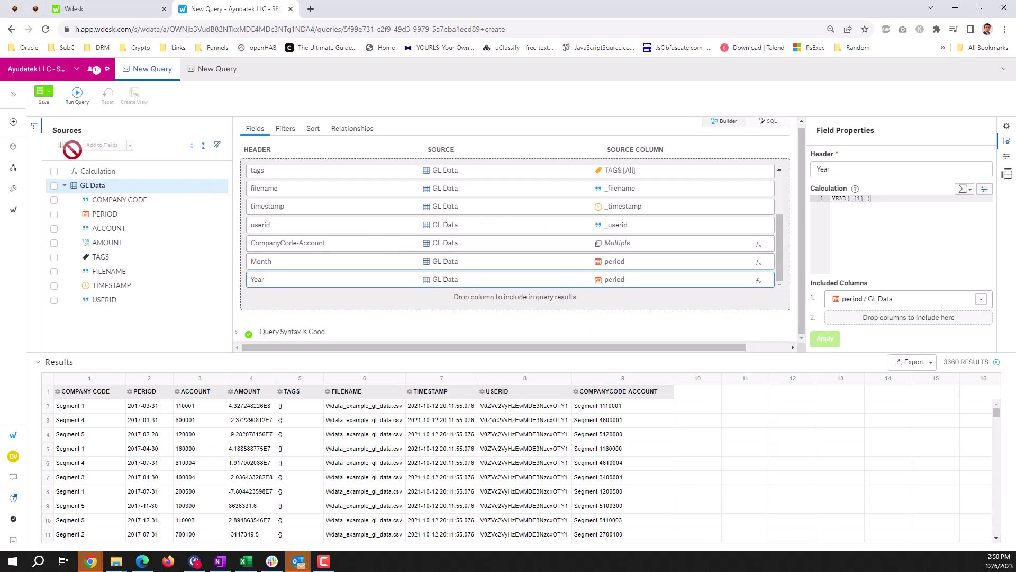
- Add another empty Calculation_1 field below Year and browse the Σ function categories without inserting any
drag(101, 171, 313, 294)
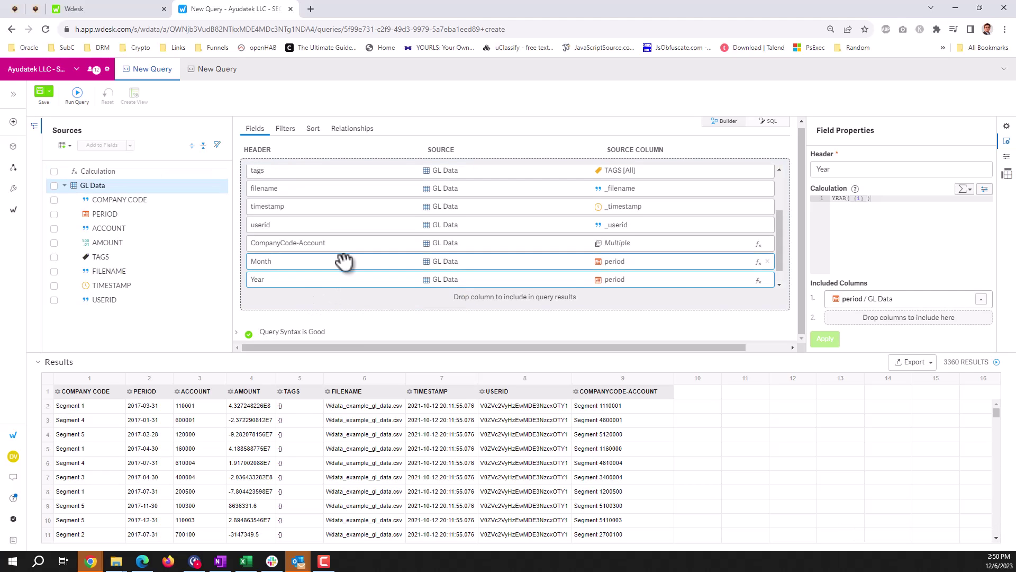
click(964, 190)
mouse_move(959, 208)
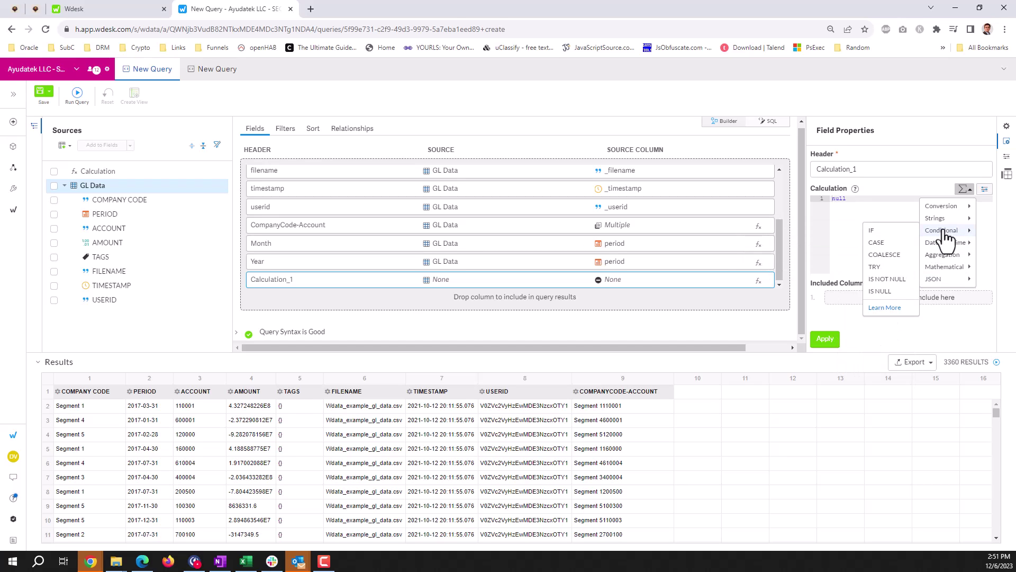
mouse_move(946, 258)
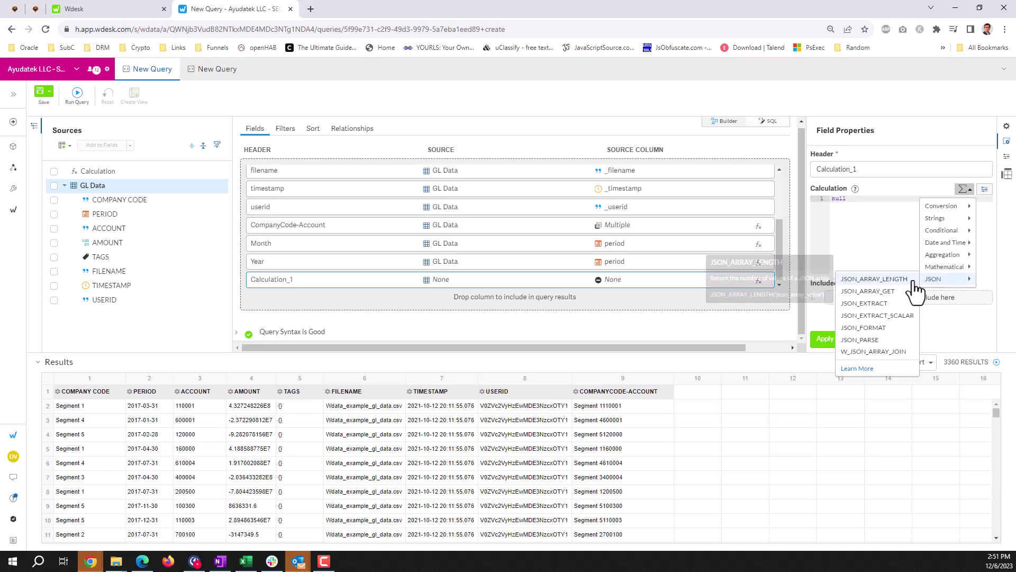
click(872, 226)
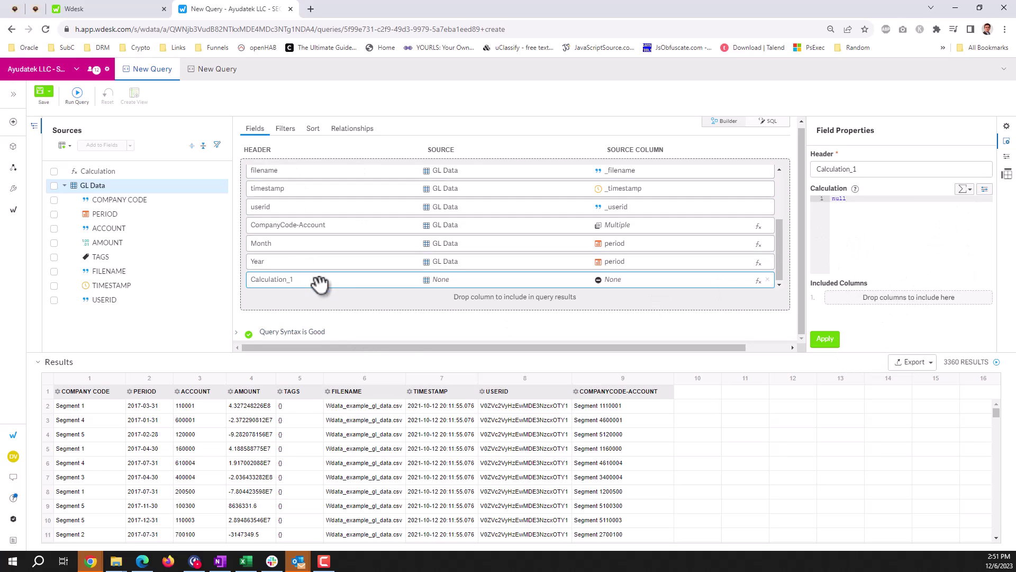
- Select the Amount field and list its aggregation options, currently Sum of
click(377, 171)
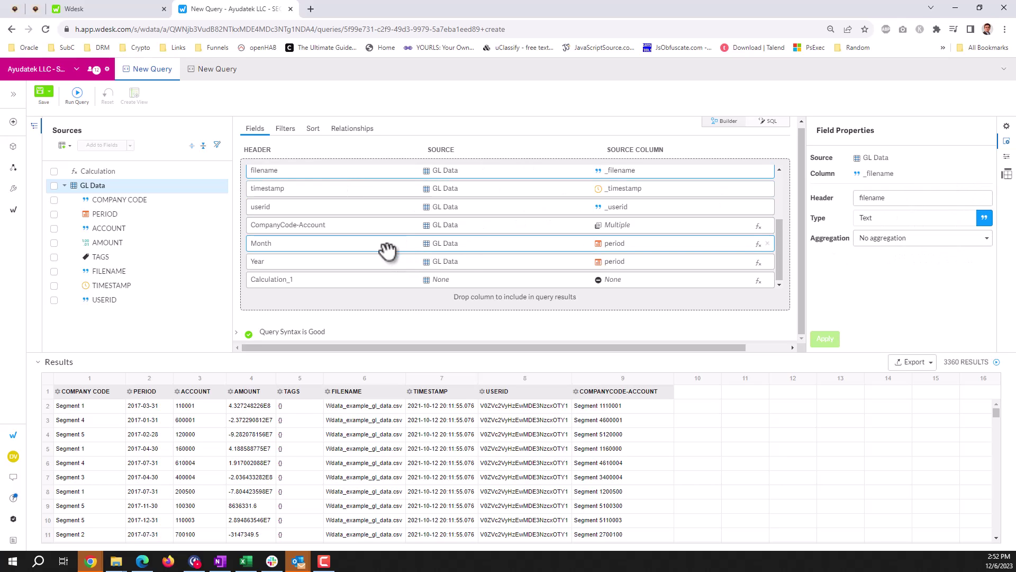
scroll(324, 267, up, 3)
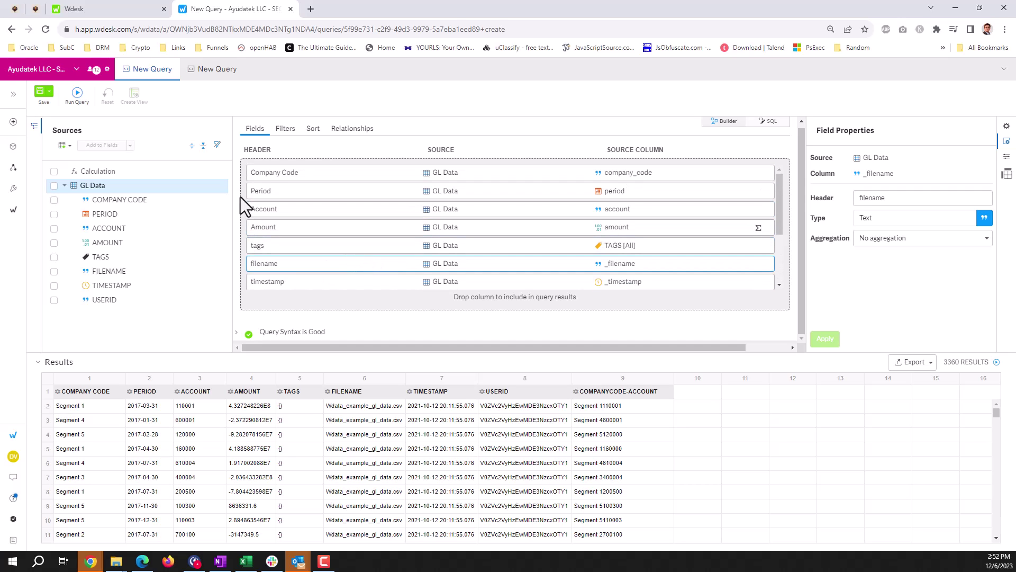
click(296, 212)
click(291, 231)
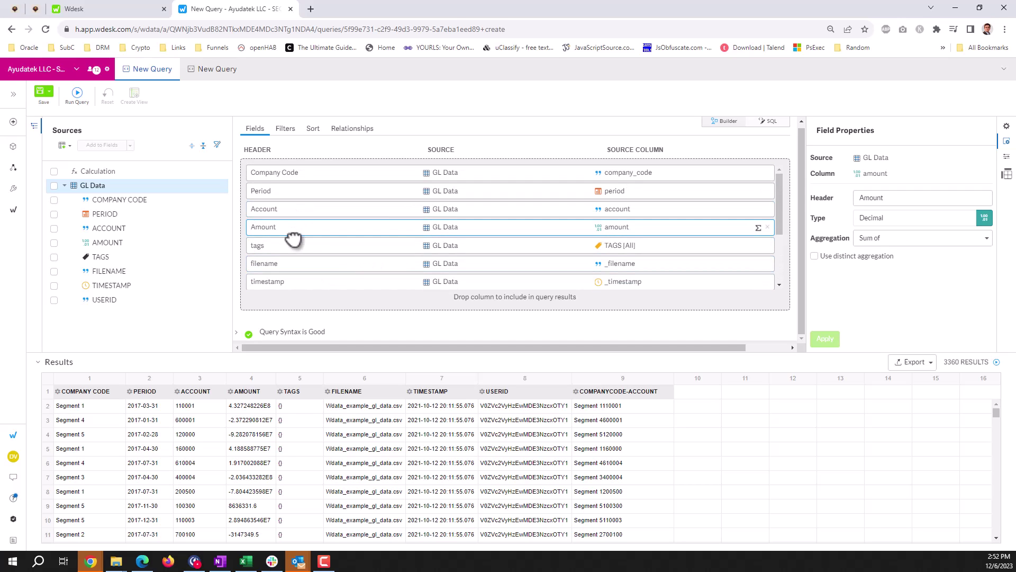
click(919, 250)
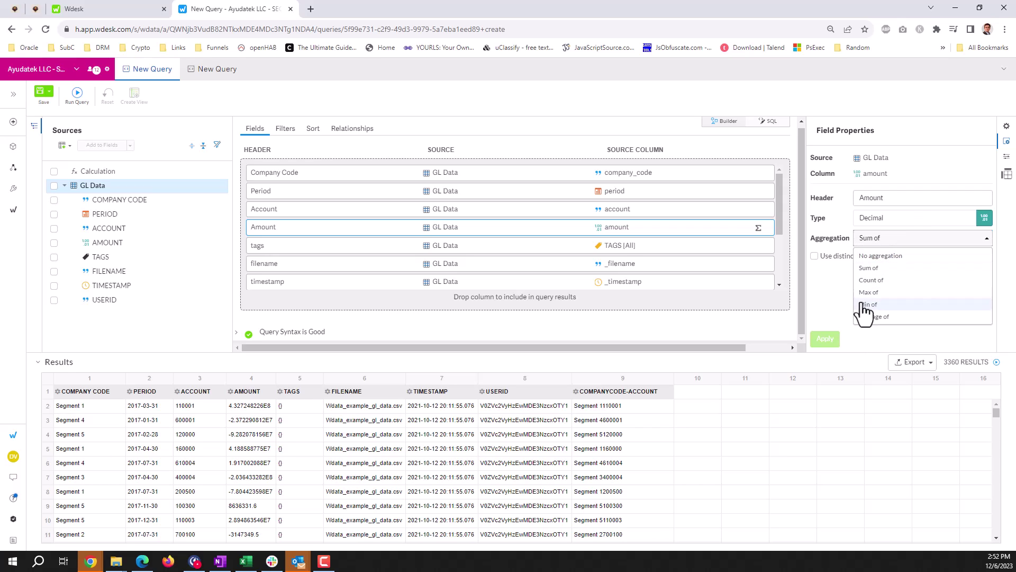